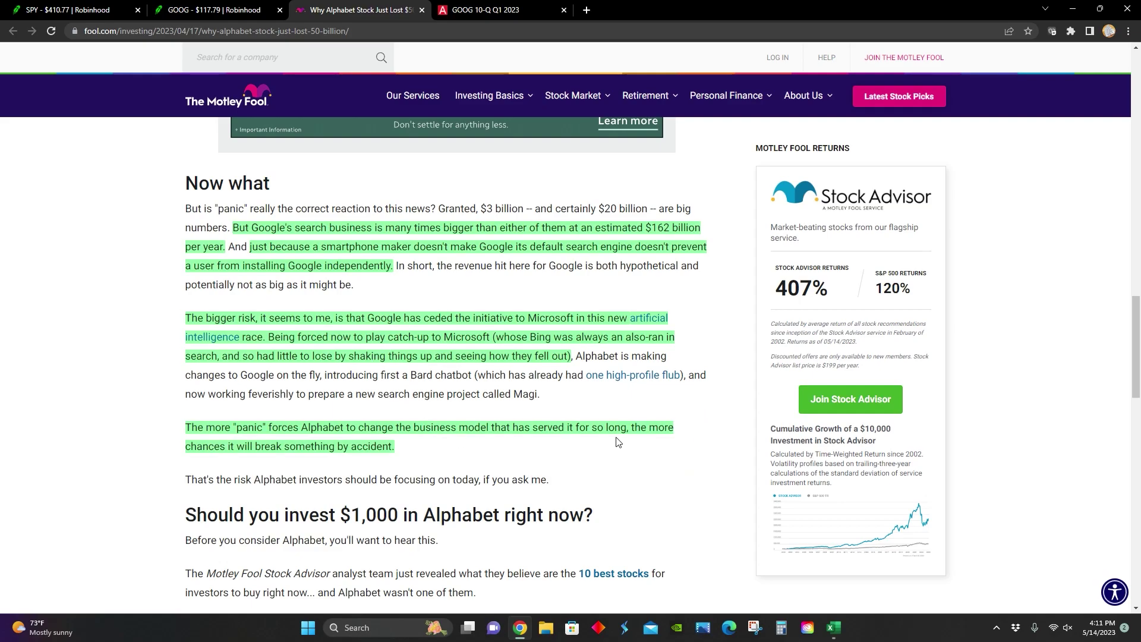
Return to the headline and key points of the Motley Fool article about Alphabet stock.
scroll(725, 424, up, 3)
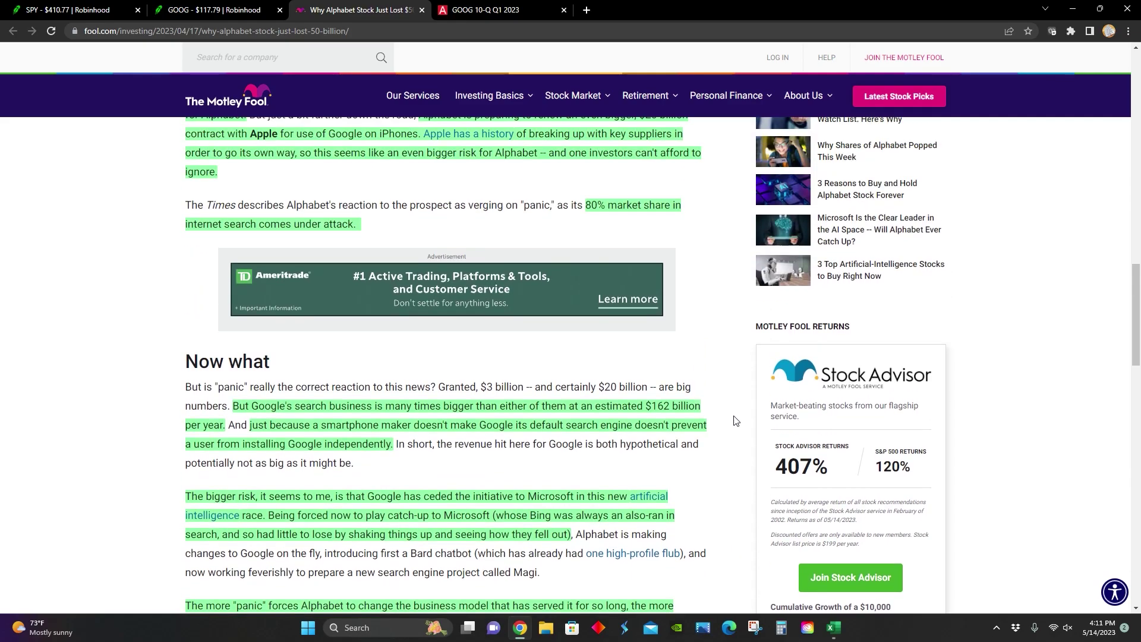
scroll(736, 420, up, 11)
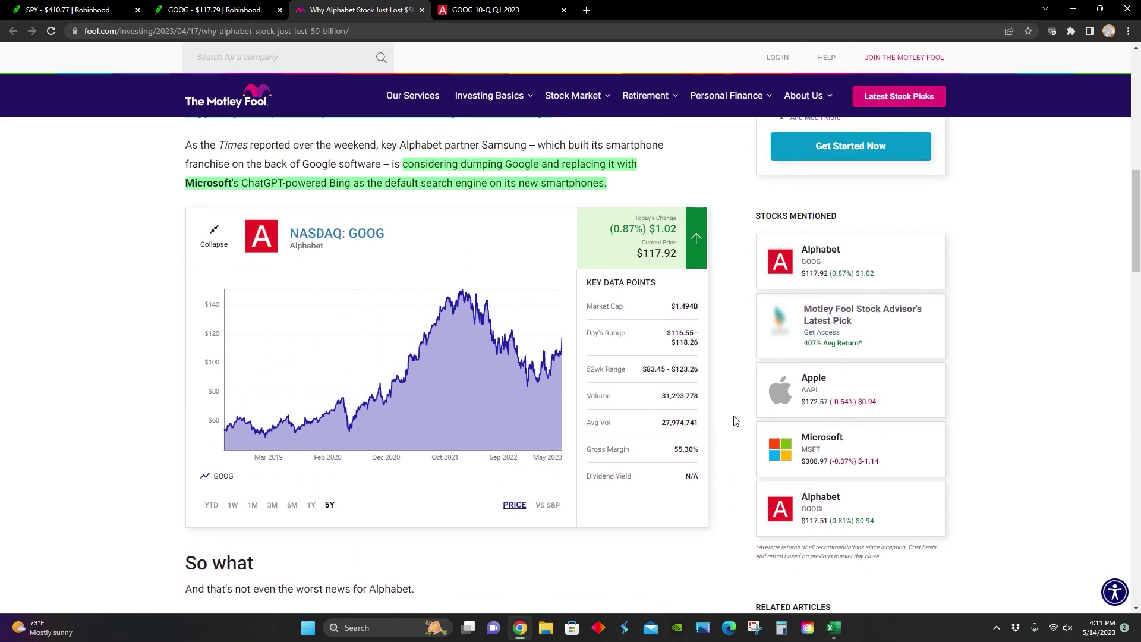
scroll(736, 420, up, 10)
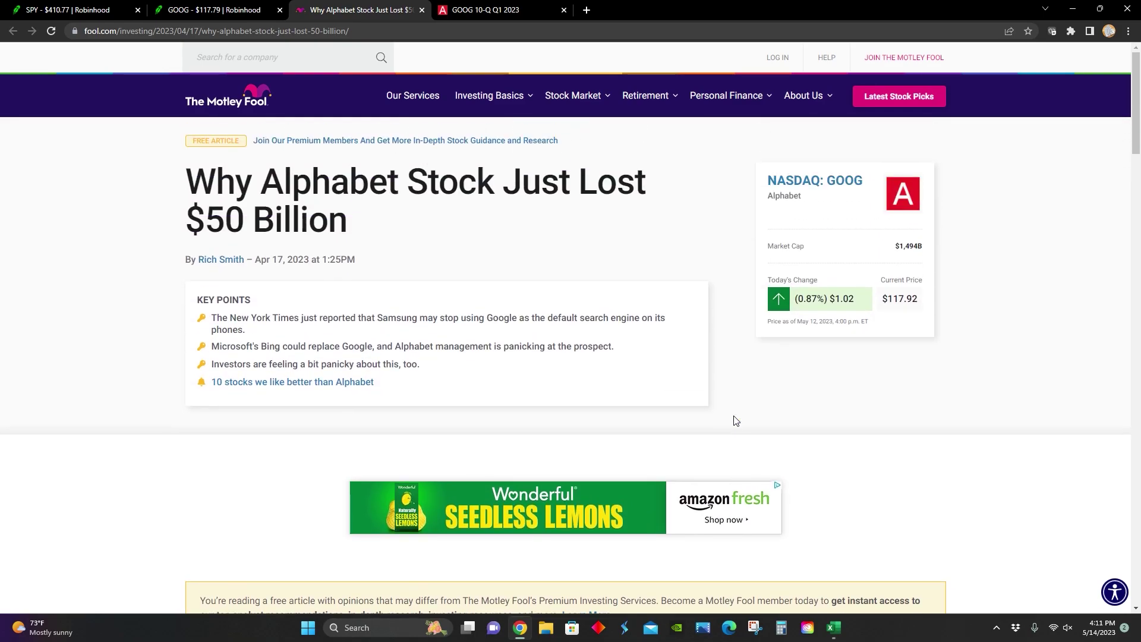
Open the GOOG 10-Q Q1 2023 document and examine the consolidated balance sheet from assets through stockholders' equity.
click(467, 8)
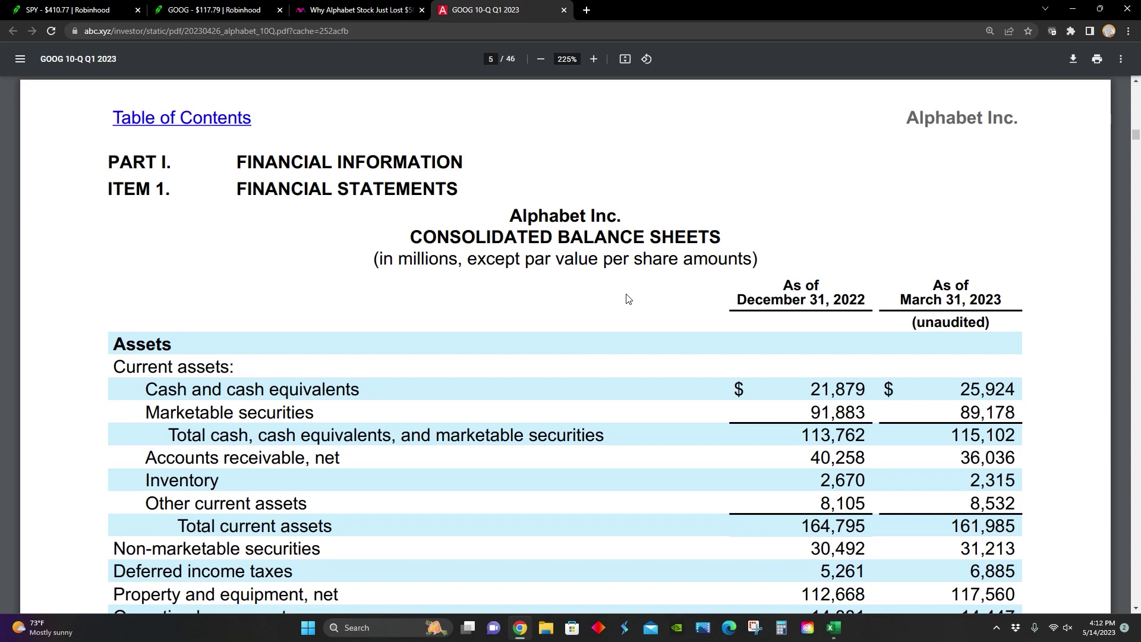
scroll(627, 298, down, 5)
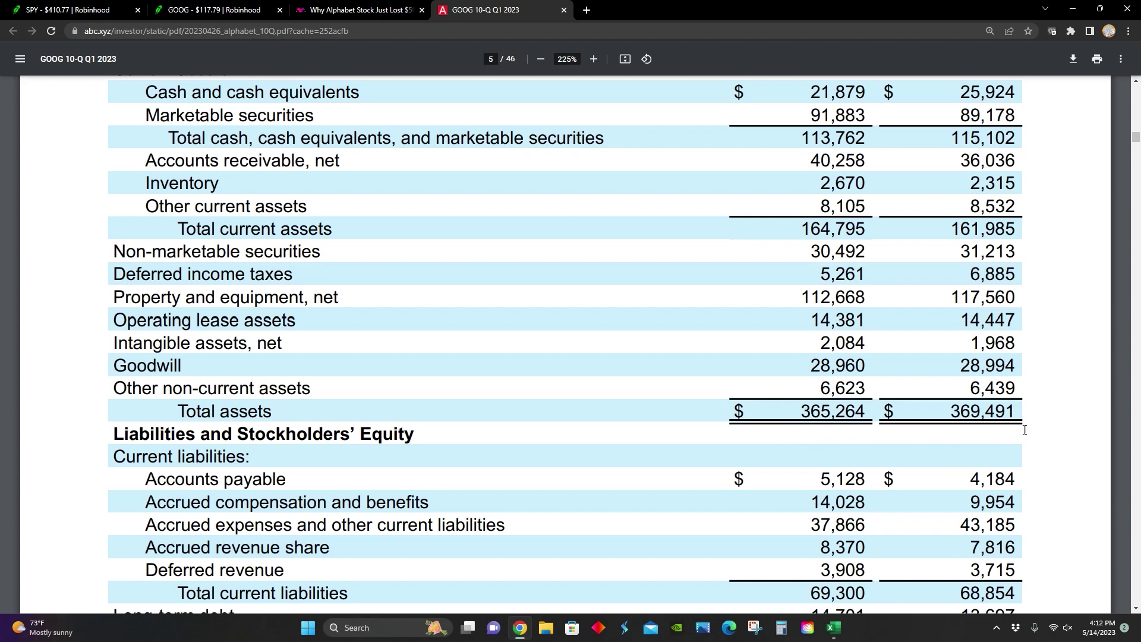
scroll(948, 448, down, 6)
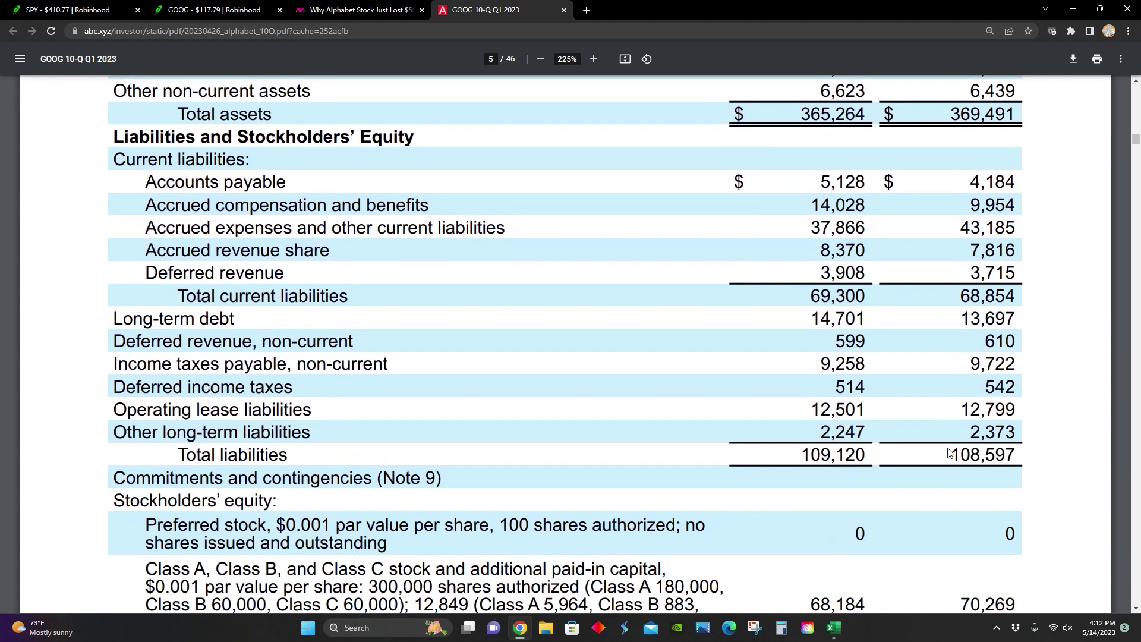
scroll(949, 451, down, 2)
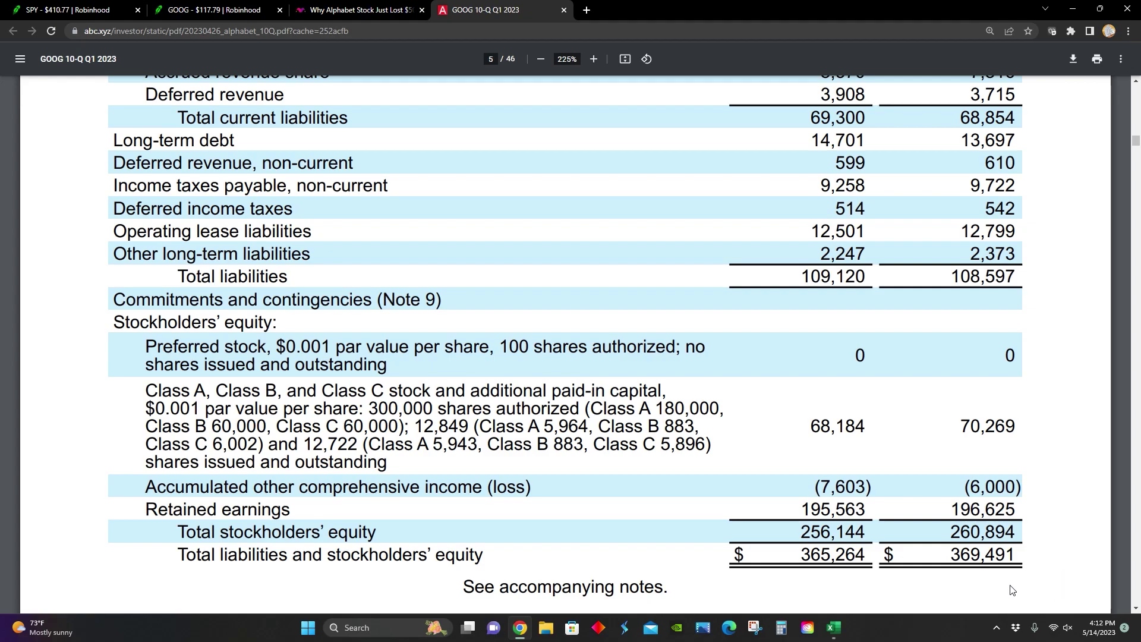
Examine the 10-Q's consolidated statements of income, from revenues down to diluted net income per share.
scroll(1017, 591, down, 4)
scroll(783, 391, down, 8)
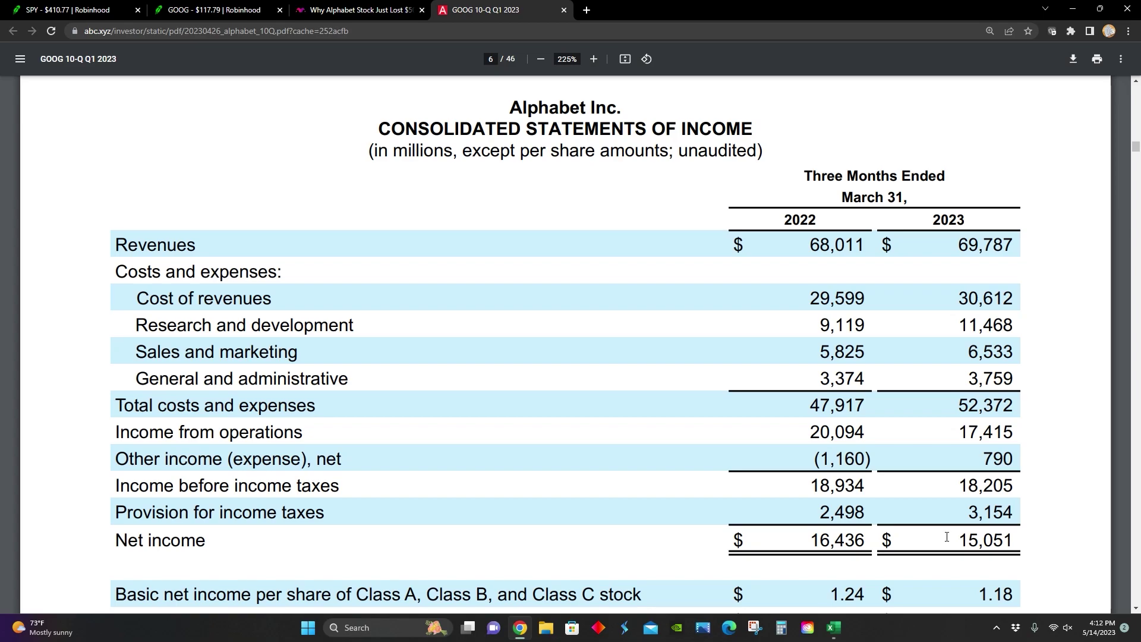
scroll(947, 537, down, 3)
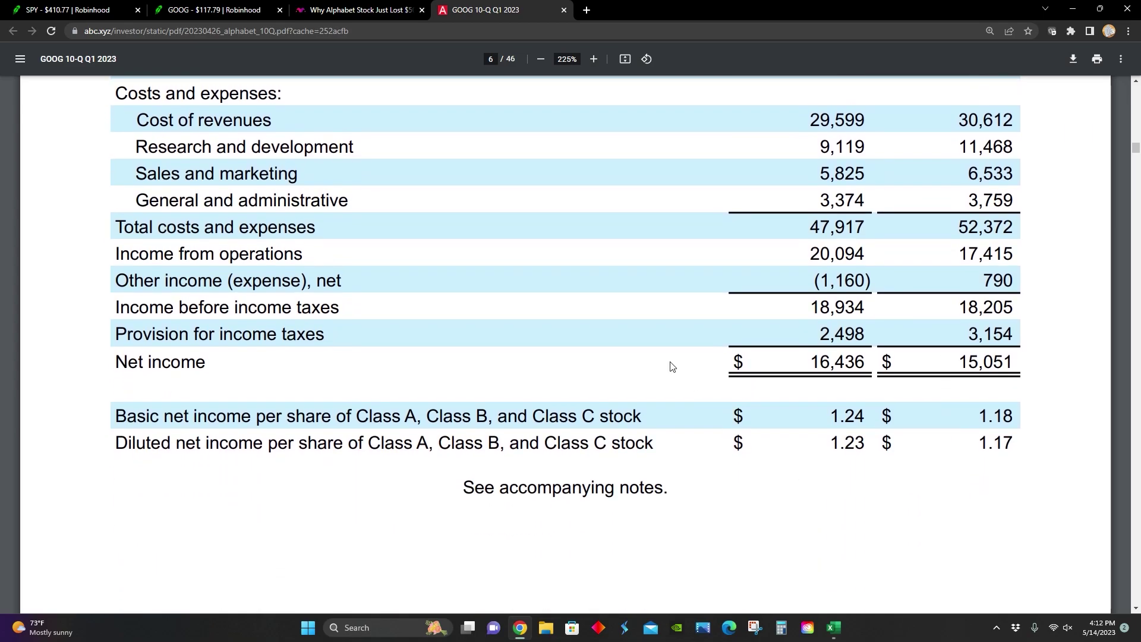
Go to page 9 of the 10-Q and examine the operating, investing and financing sections of the cash flow statement.
click(489, 59)
text(9)
key(Return)
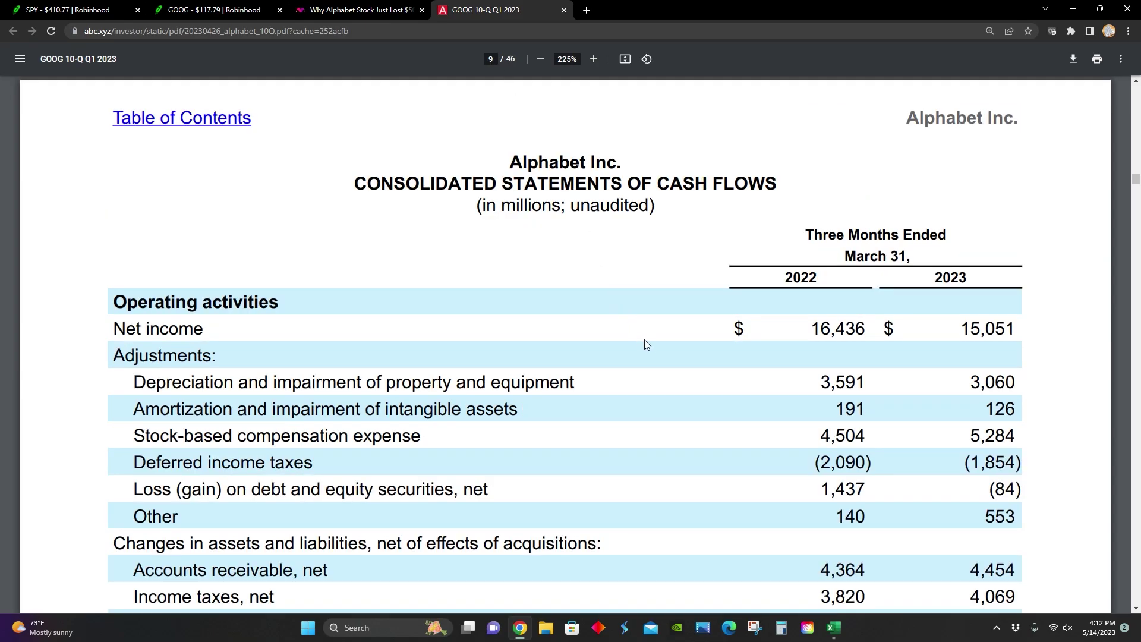
scroll(693, 397, down, 1)
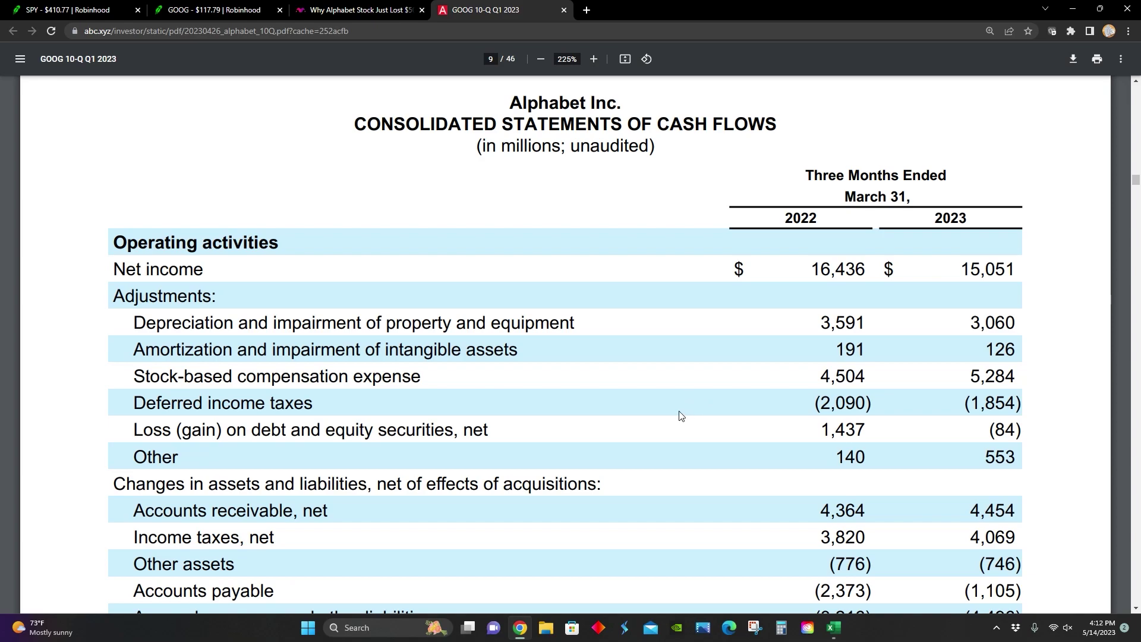
scroll(679, 412, down, 2)
scroll(681, 415, up, 1)
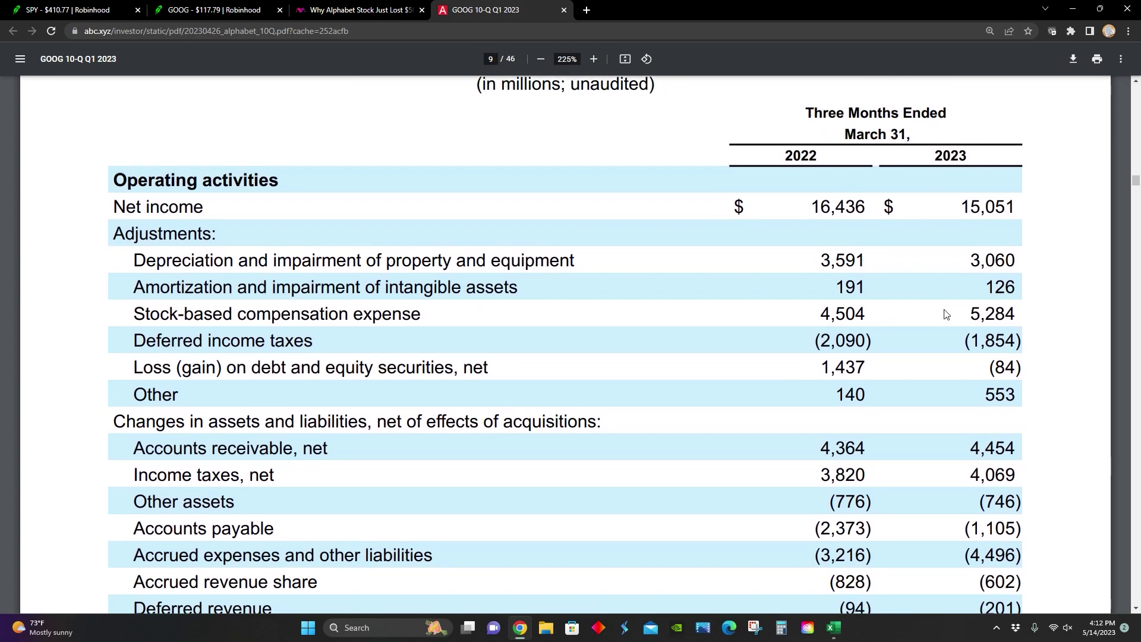
scroll(946, 321, down, 4)
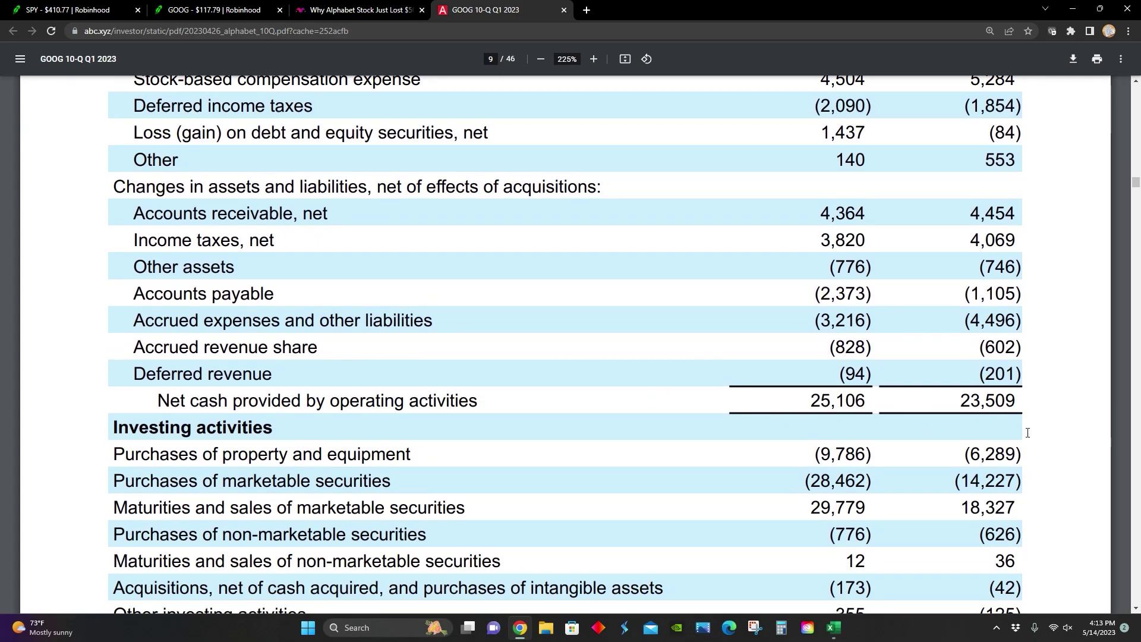
scroll(1050, 444, down, 3)
scroll(1049, 445, down, 3)
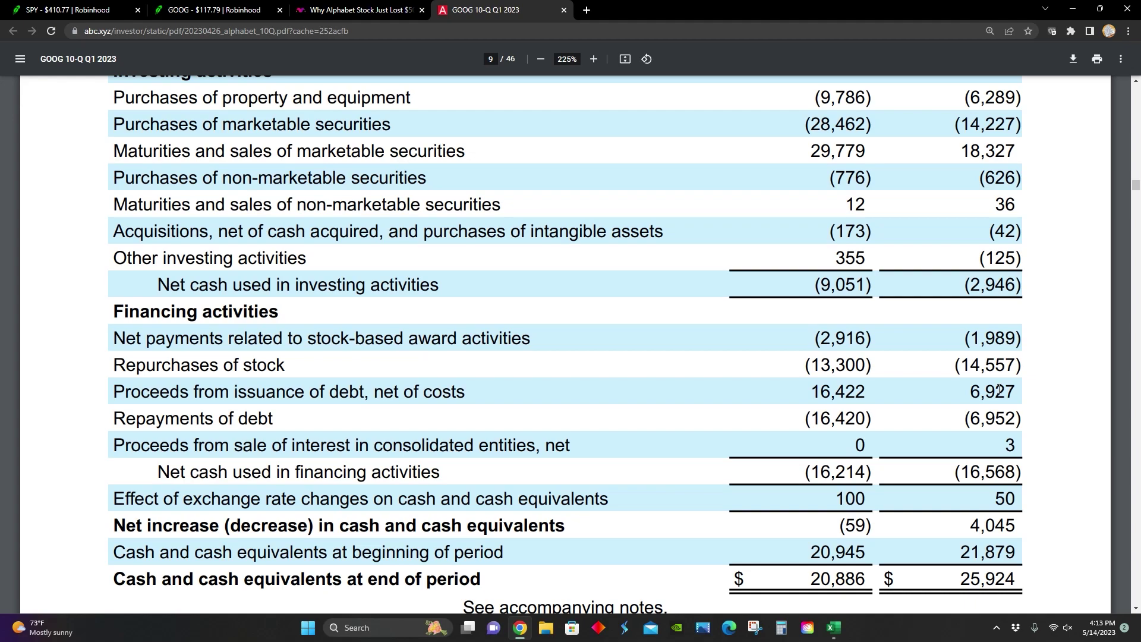
scroll(999, 390, up, 10)
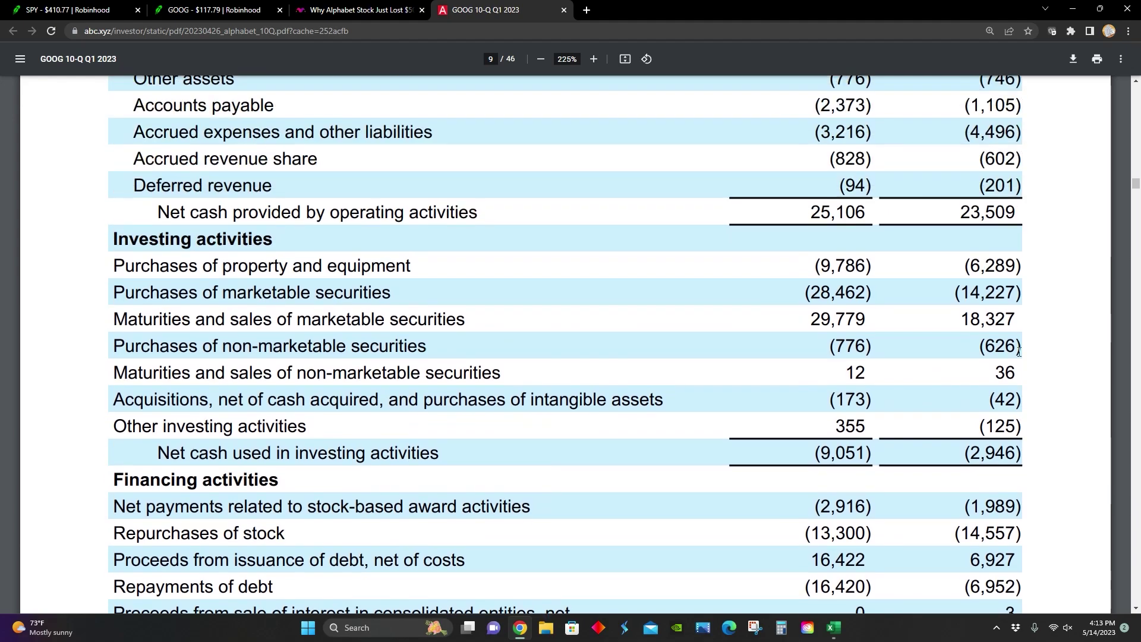
scroll(1020, 353, up, 2)
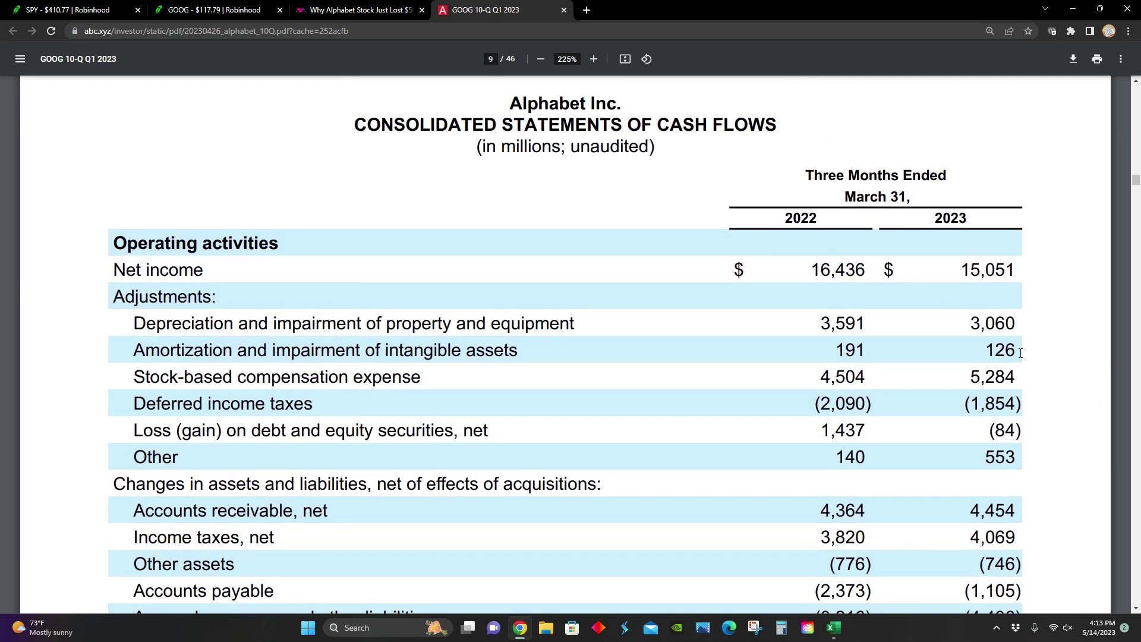
Switch to Excel, select the Intrinsic Value Per Share result on the Google sheet, and compare it with GOOG's share price on Robinhood.
click(834, 627)
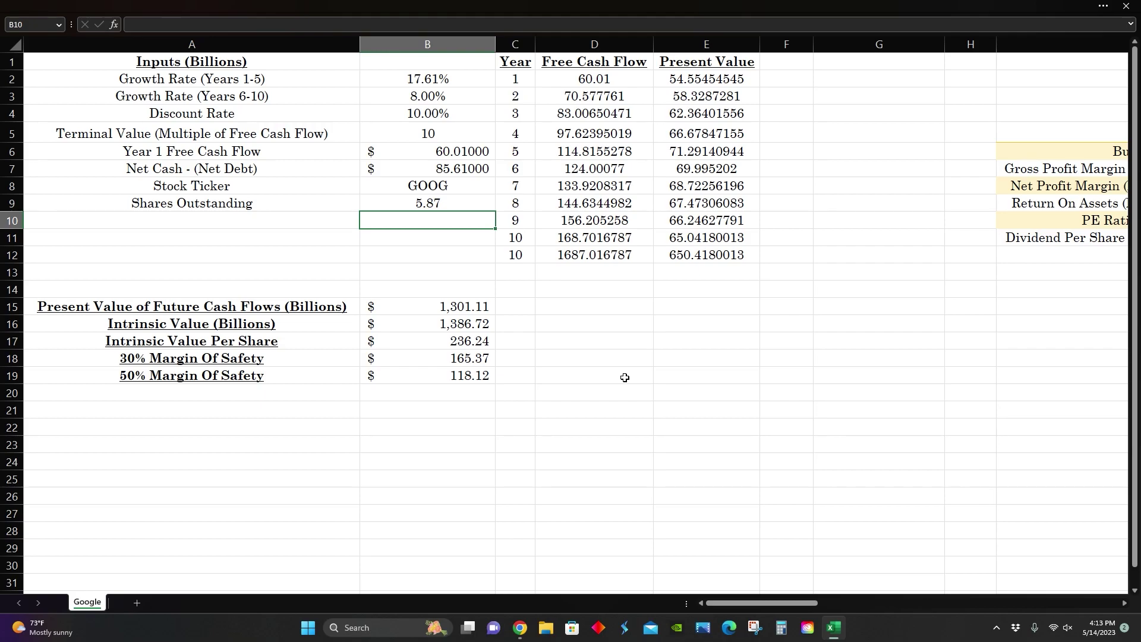
click(452, 344)
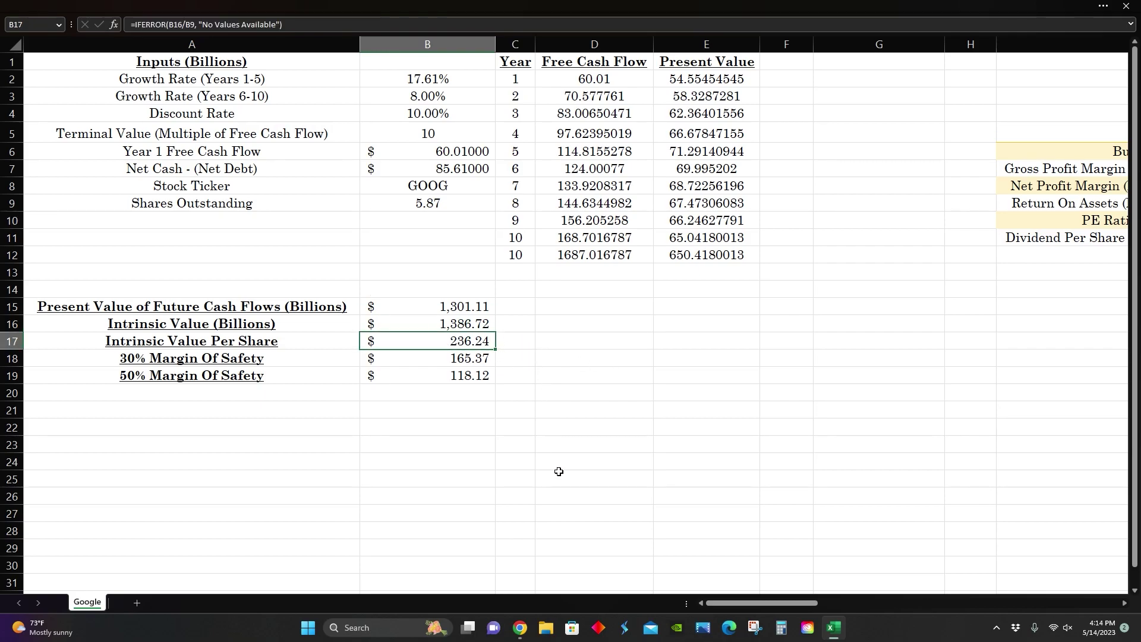
click(519, 629)
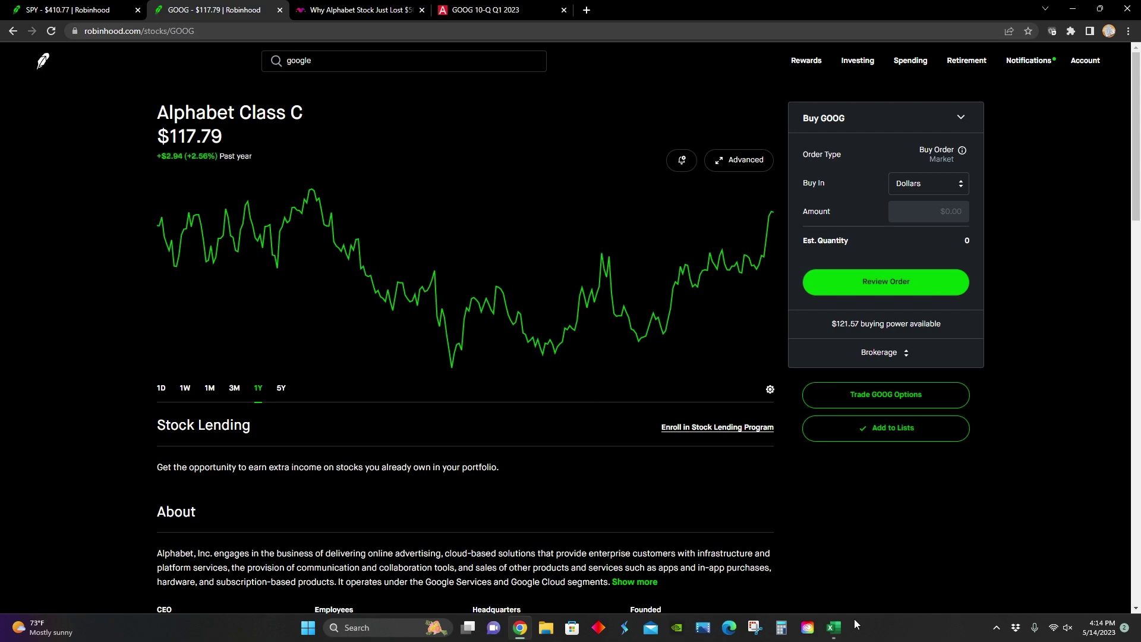
Switch back to Excel and review the Competitor Analysis table and the ranking of share price compared to intrinsic value.
click(834, 628)
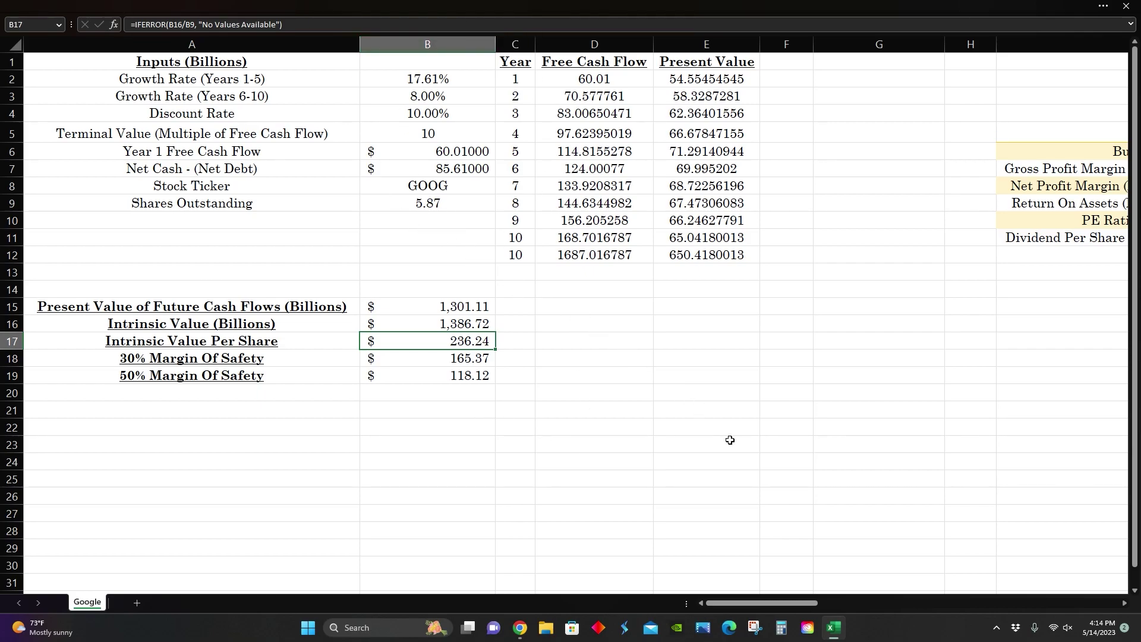
drag(772, 603, 834, 603)
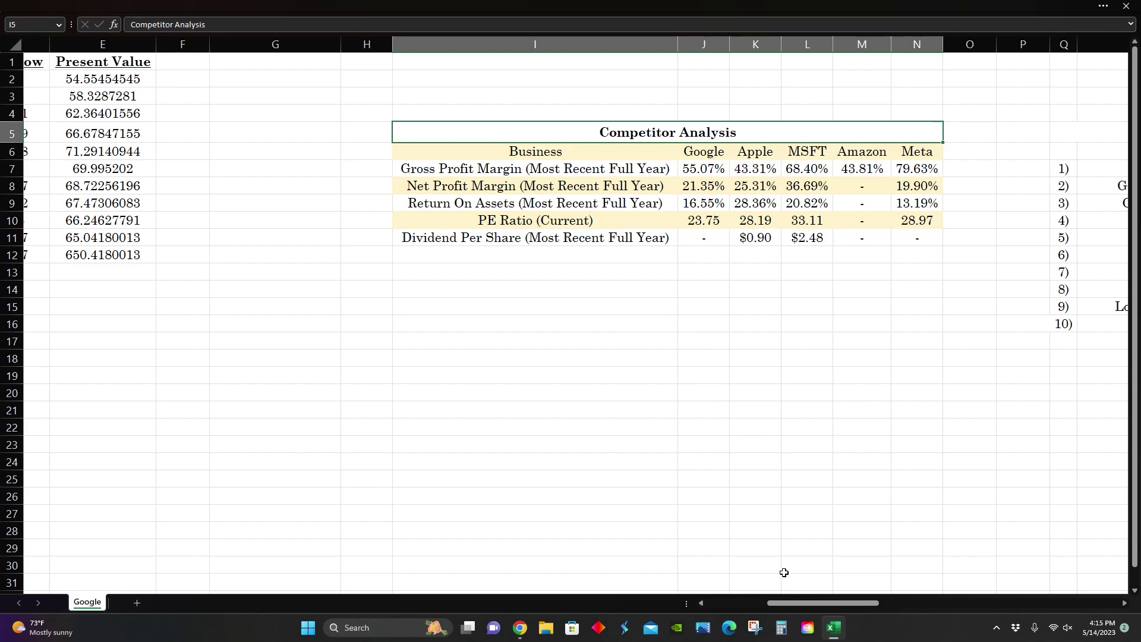
drag(788, 603, 890, 614)
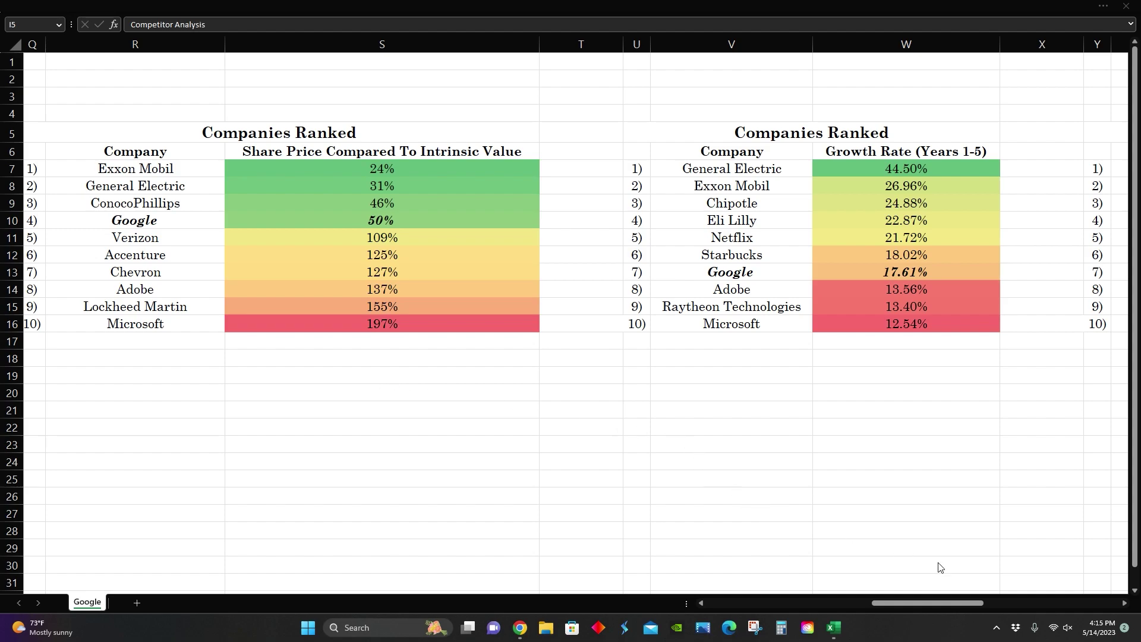
drag(930, 605, 921, 607)
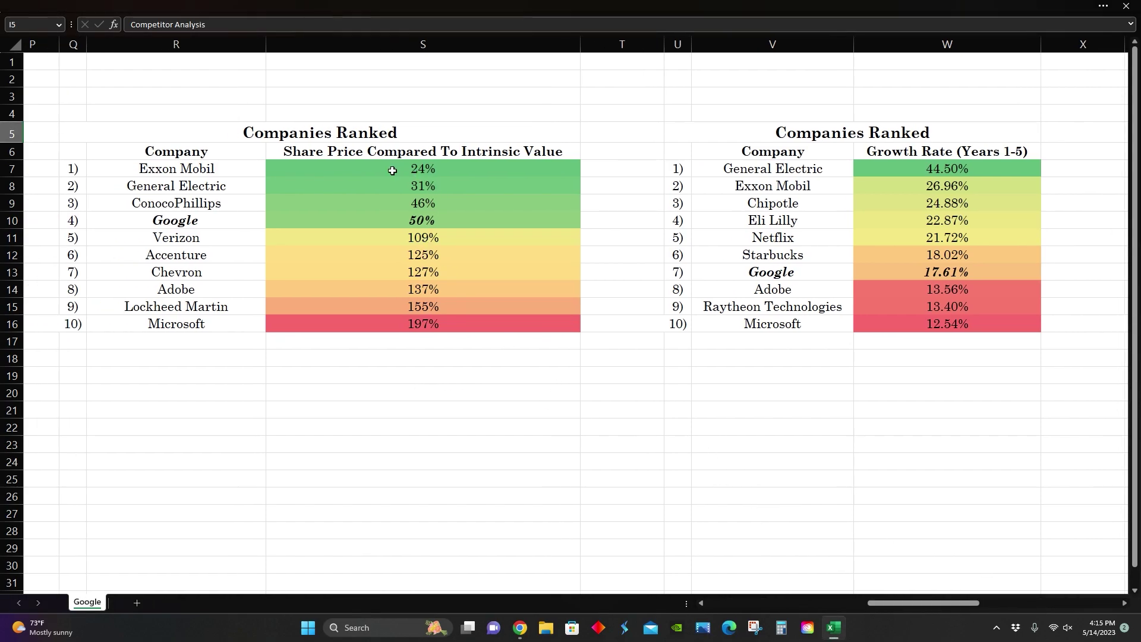
click(421, 156)
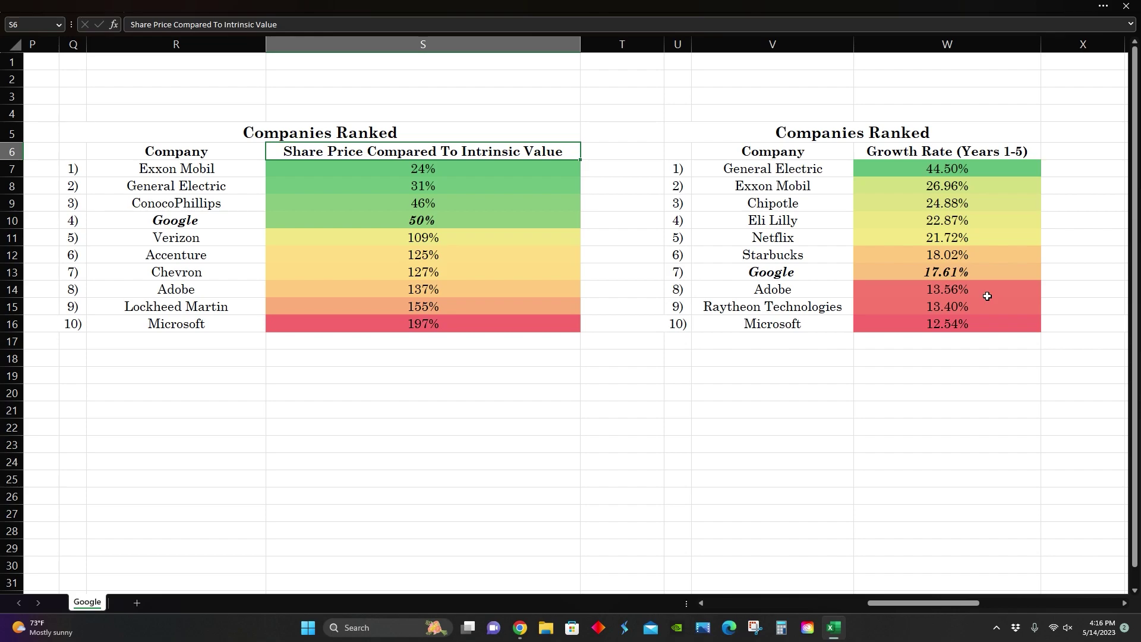
Review the company rankings for gross profitability, net profitability and stock performance over the last five years.
drag(932, 604, 1026, 604)
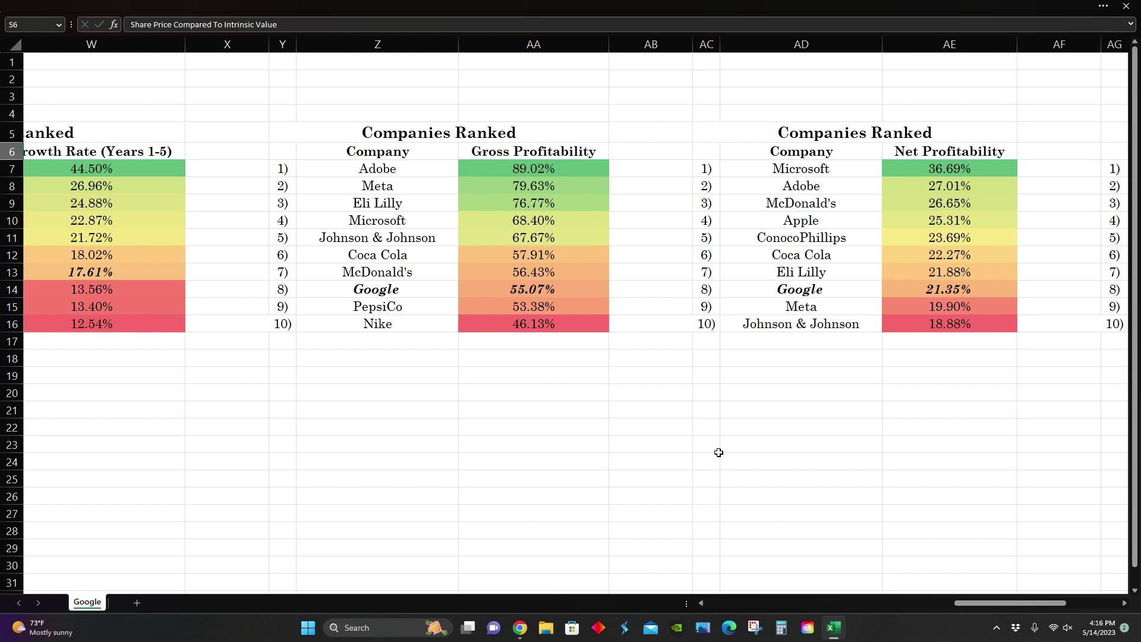
drag(994, 603, 1047, 605)
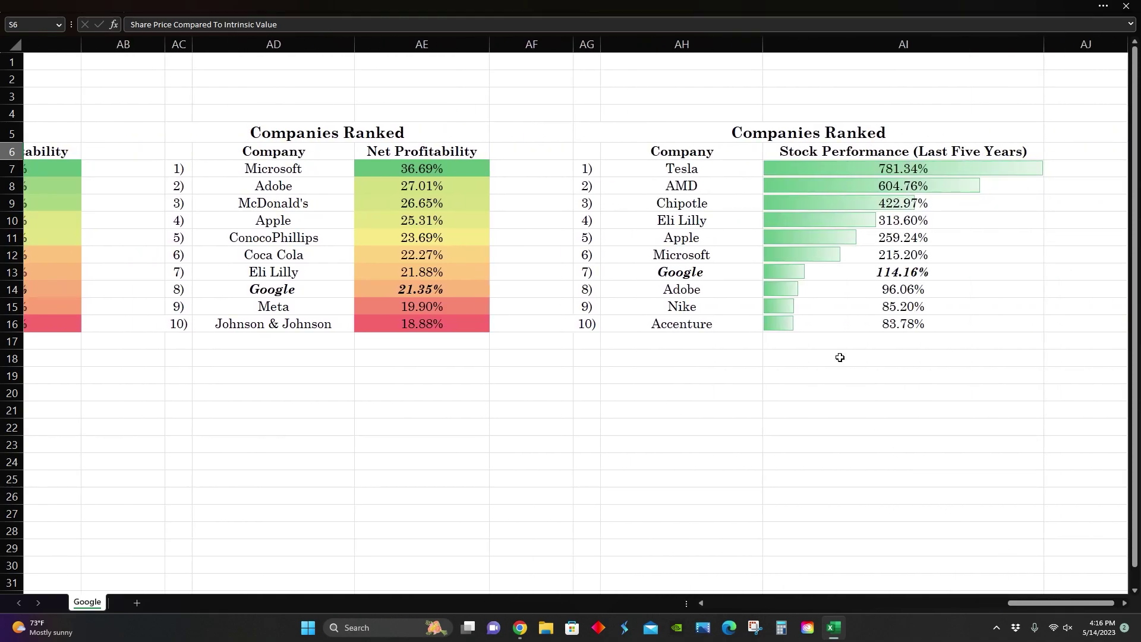
click(831, 152)
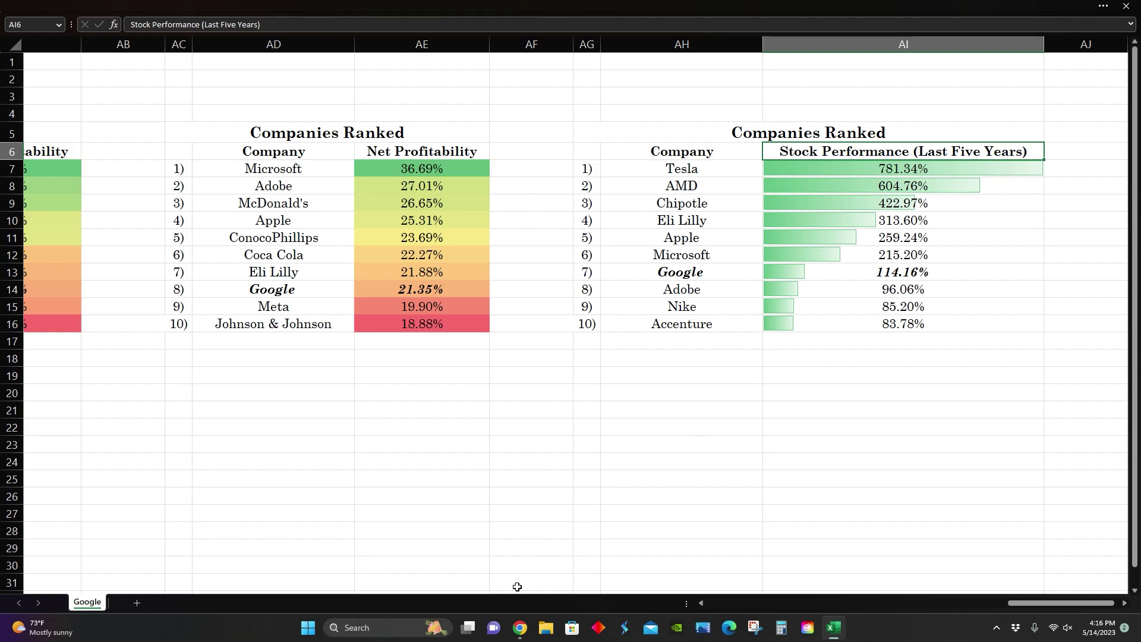
Check GOOG's 5Y price chart on Robinhood against the five-year performance ranking, and return to the Excel workbook.
click(520, 628)
click(282, 388)
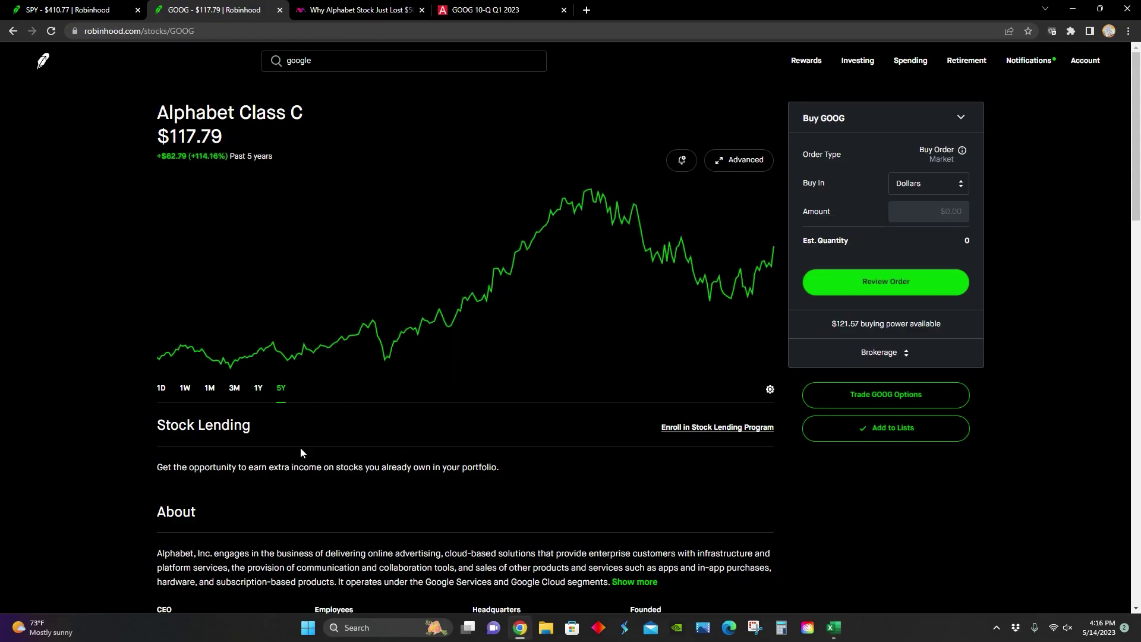
click(834, 628)
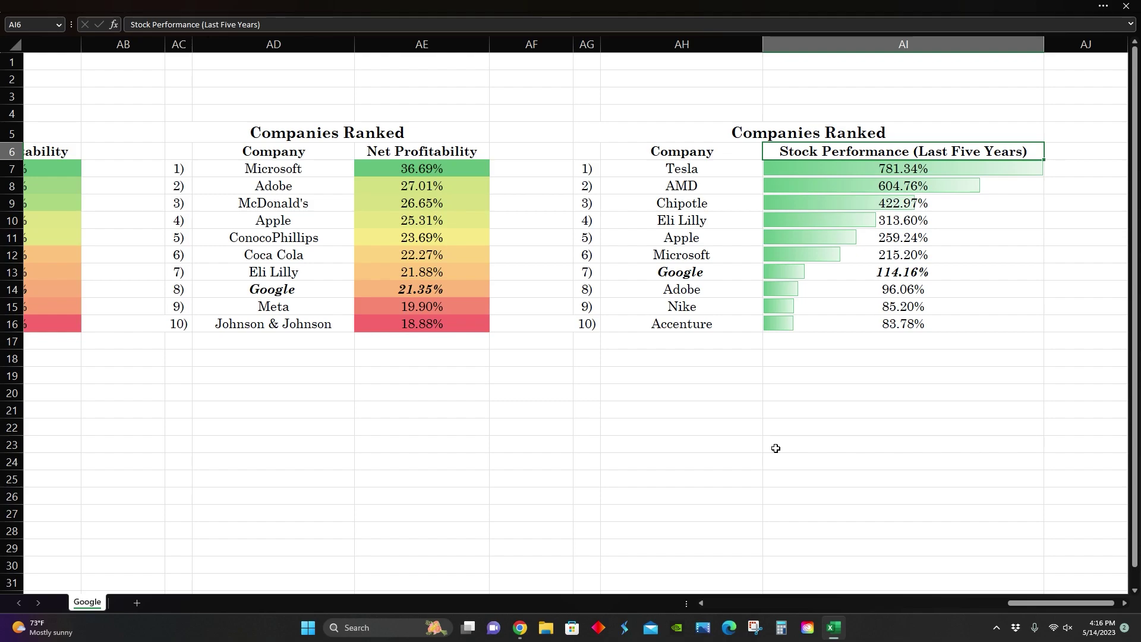
Revisit the Competitor Analysis table and the discounted cash flow inputs and intrinsic value results on the Google sheet.
drag(1038, 603, 811, 606)
click(537, 130)
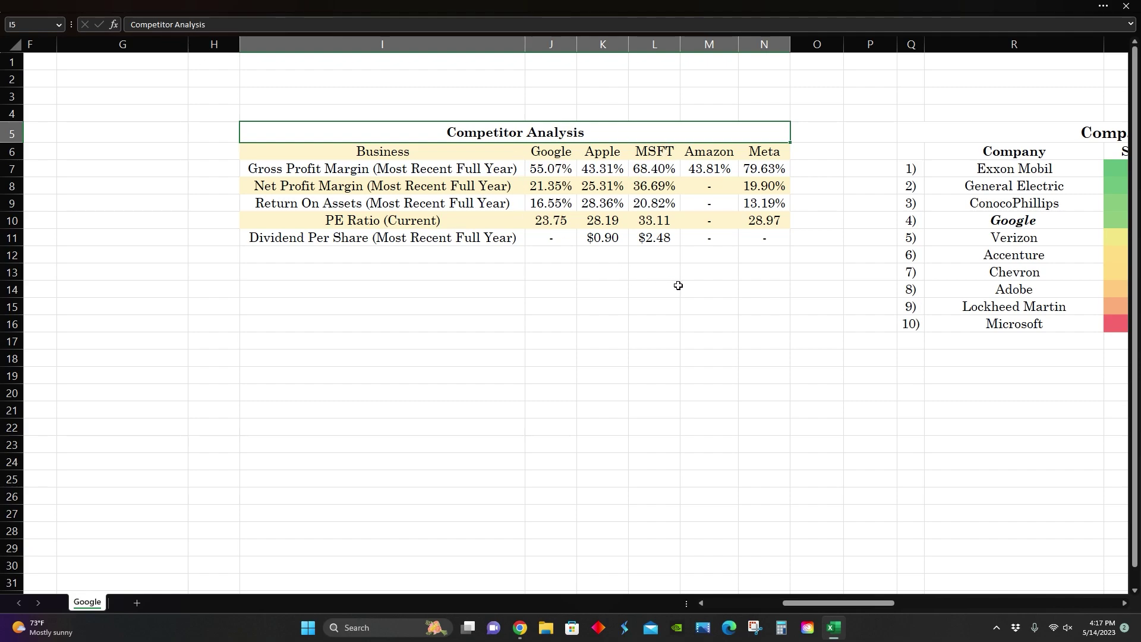
drag(826, 603, 748, 605)
click(407, 220)
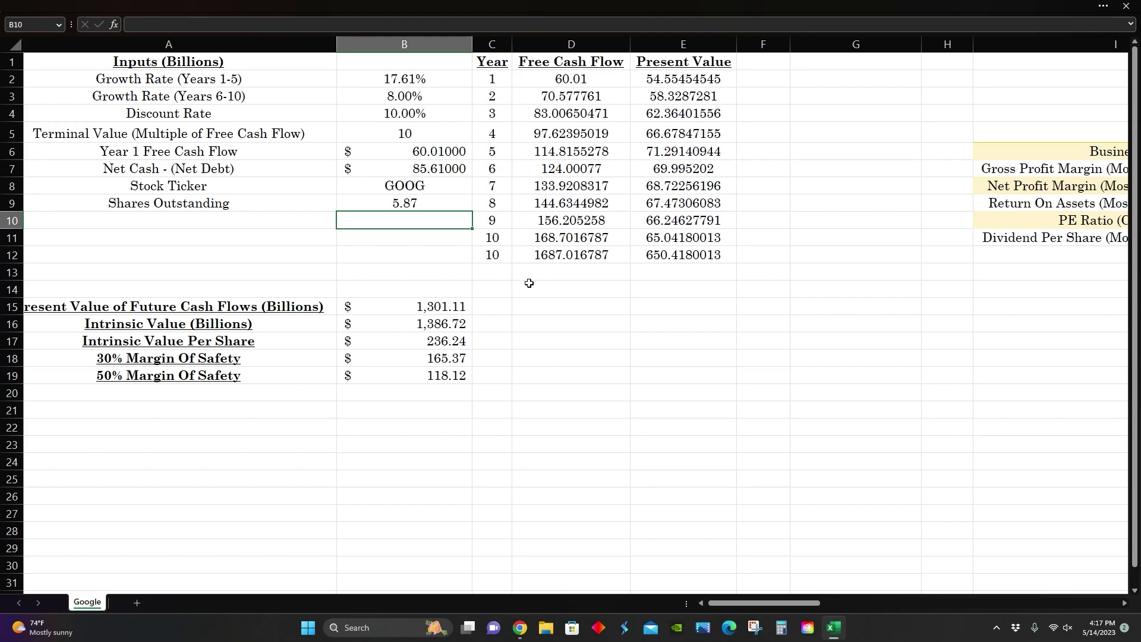
Switch to GOOG's Robinhood page and view its price chart over 1Y, 3M, 1M, 1W and 1D, ending on 1Y.
click(520, 627)
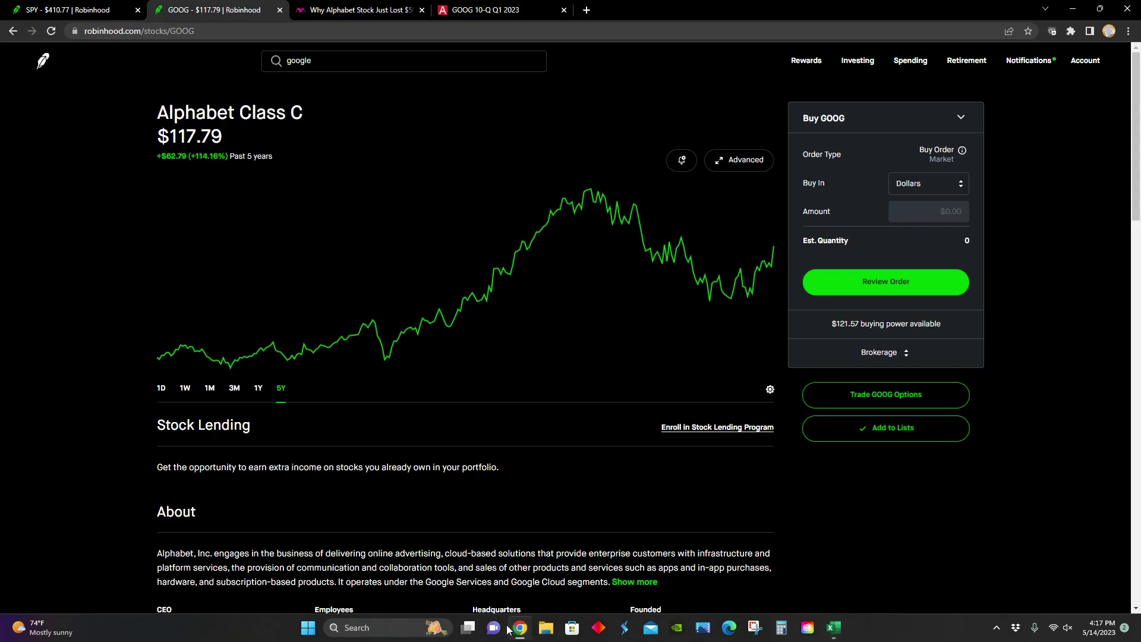
click(258, 388)
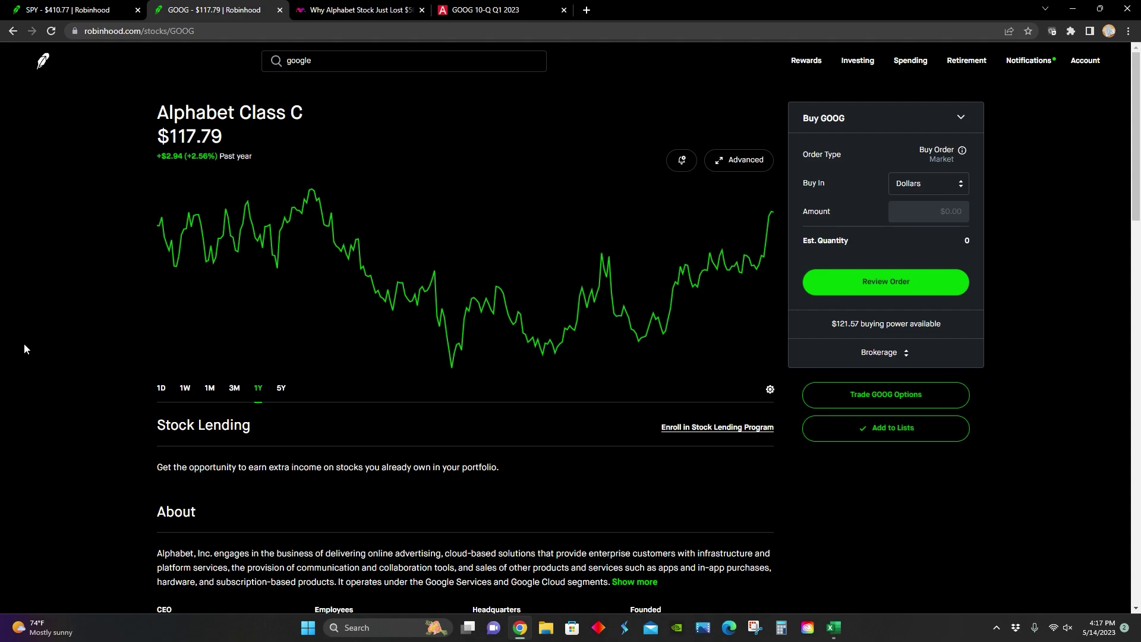
click(234, 388)
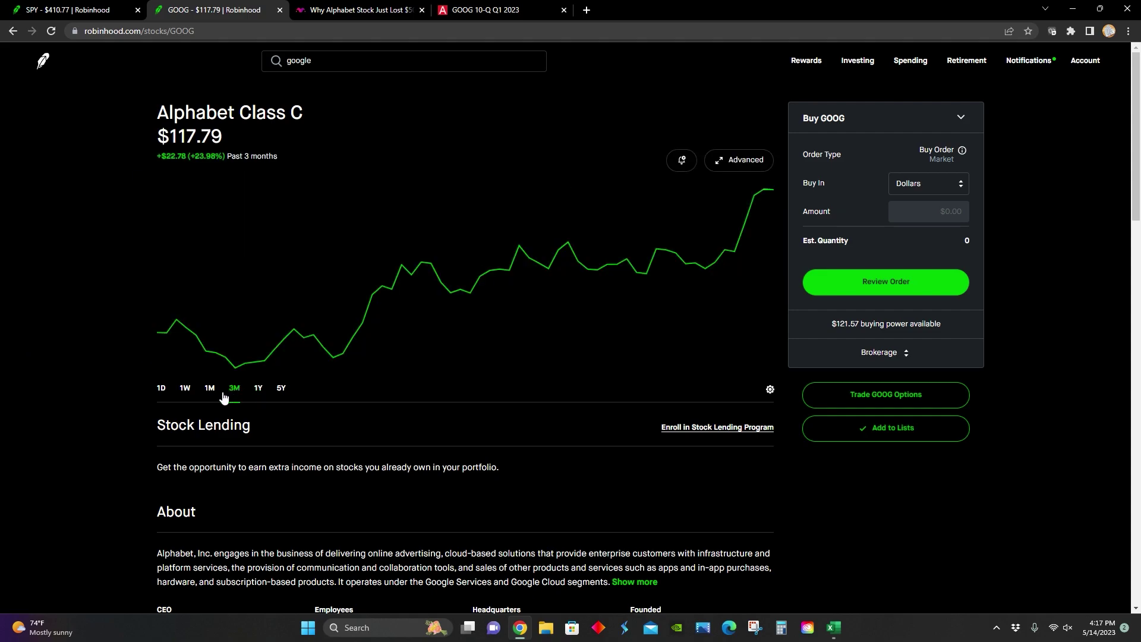
click(209, 389)
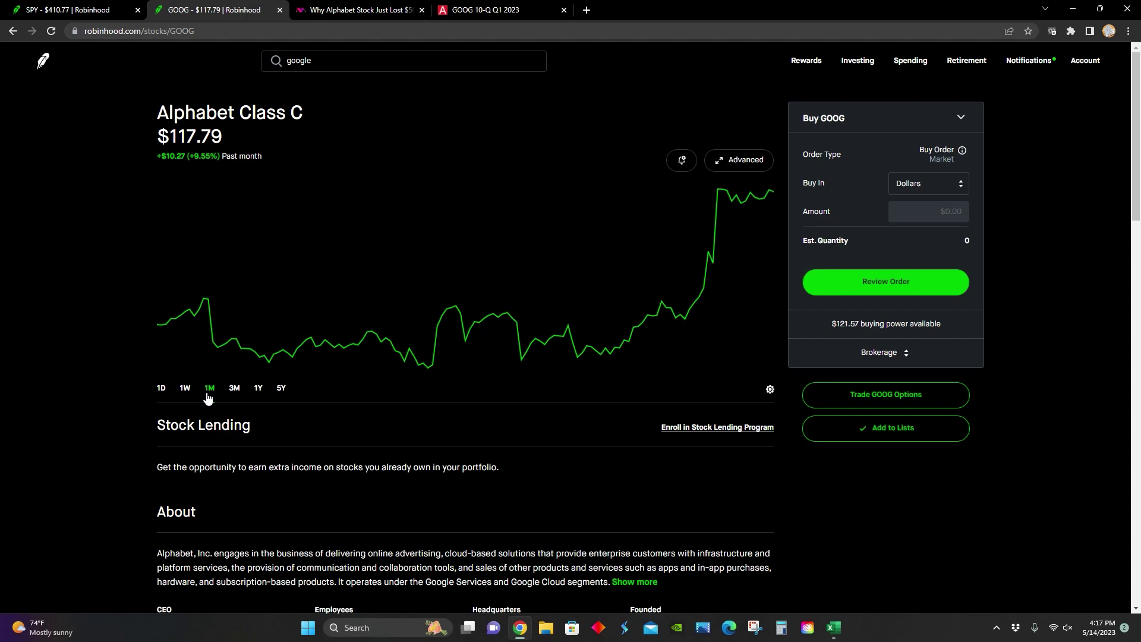
click(184, 397)
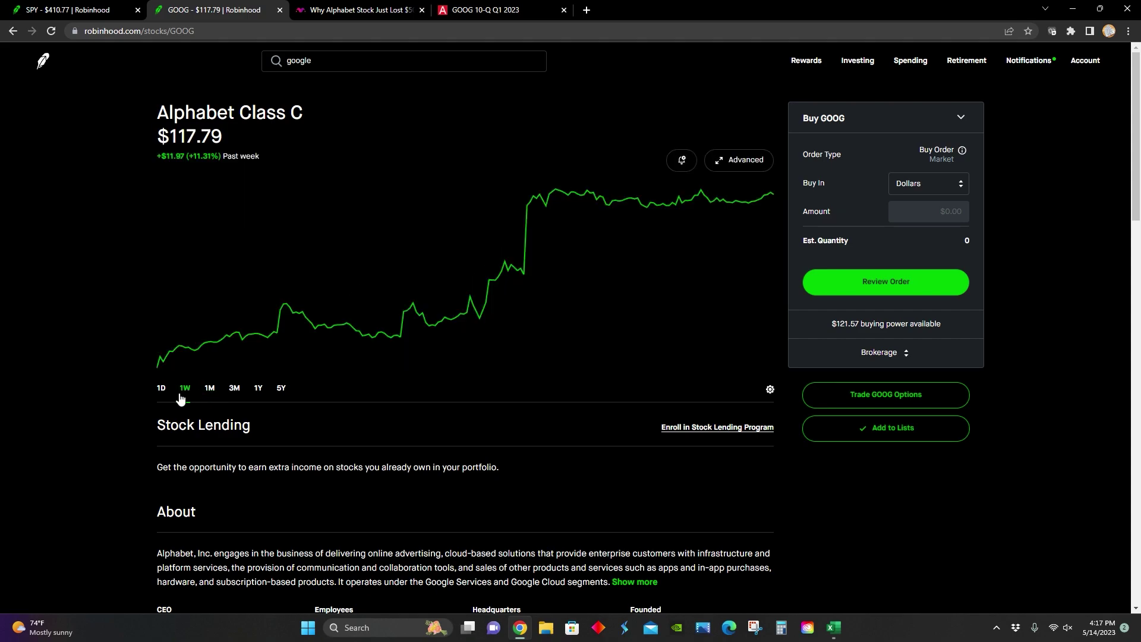
click(165, 397)
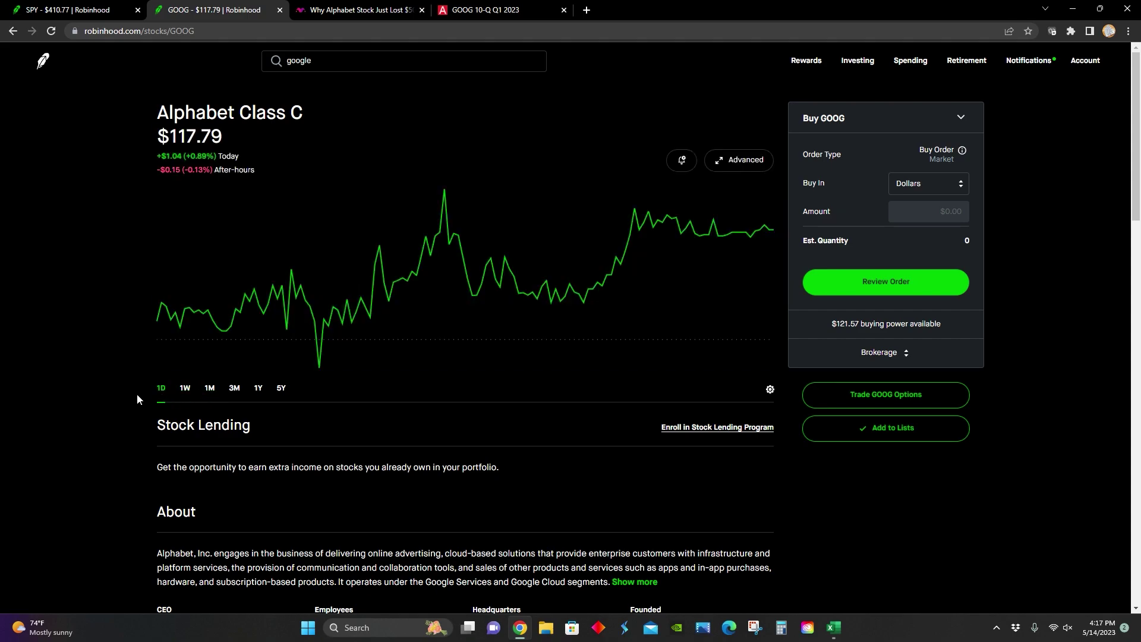
click(258, 397)
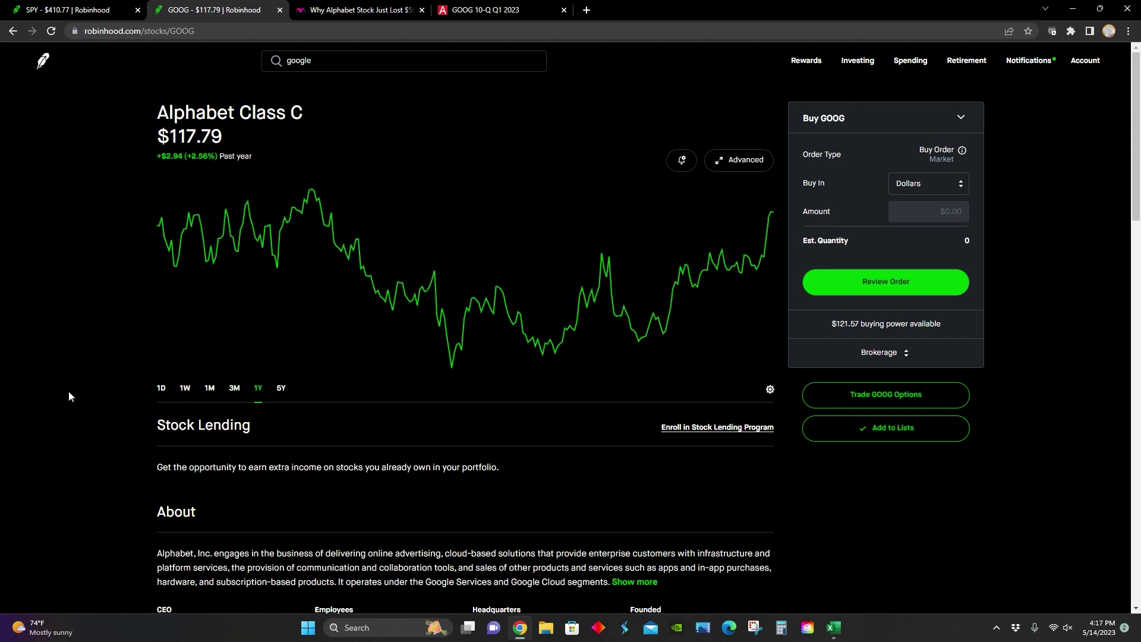